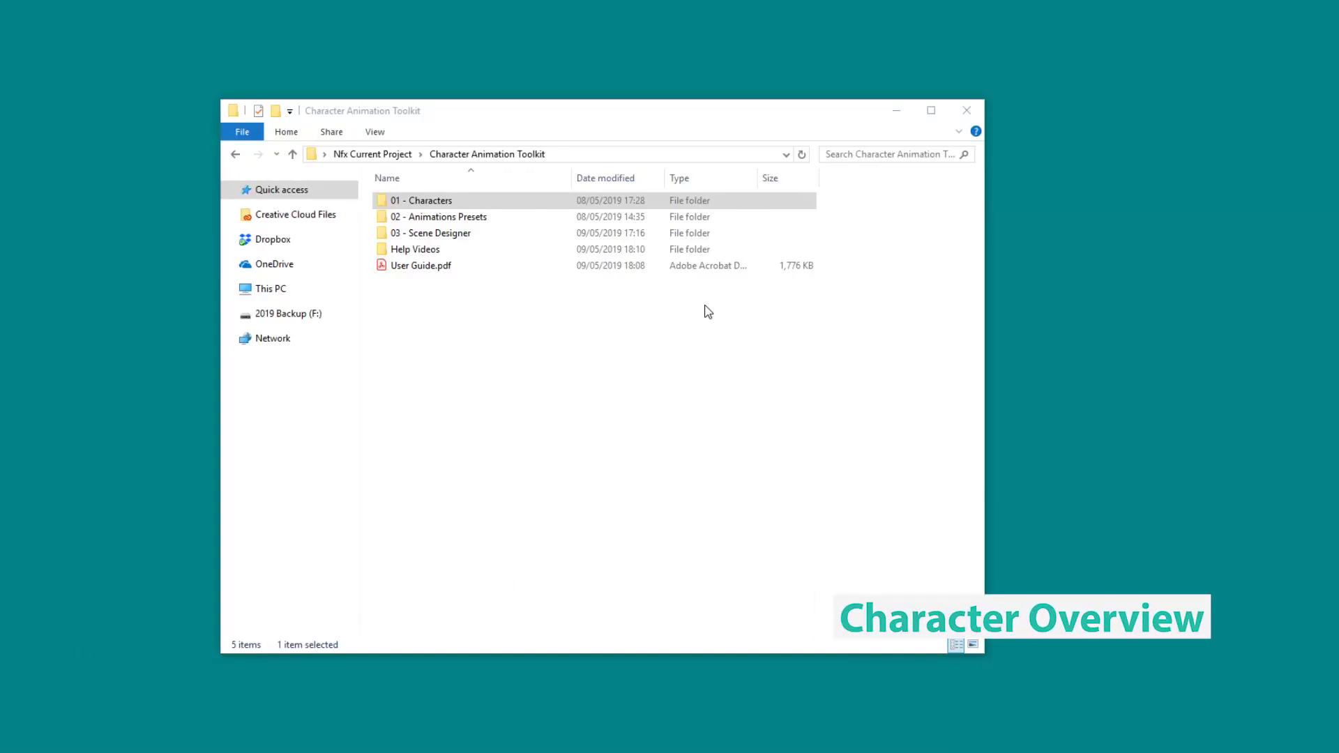
Launch 02 - Tom.aep from the 01 - Characters > 02 - Tom folder in File Explorer
double_click(444, 203)
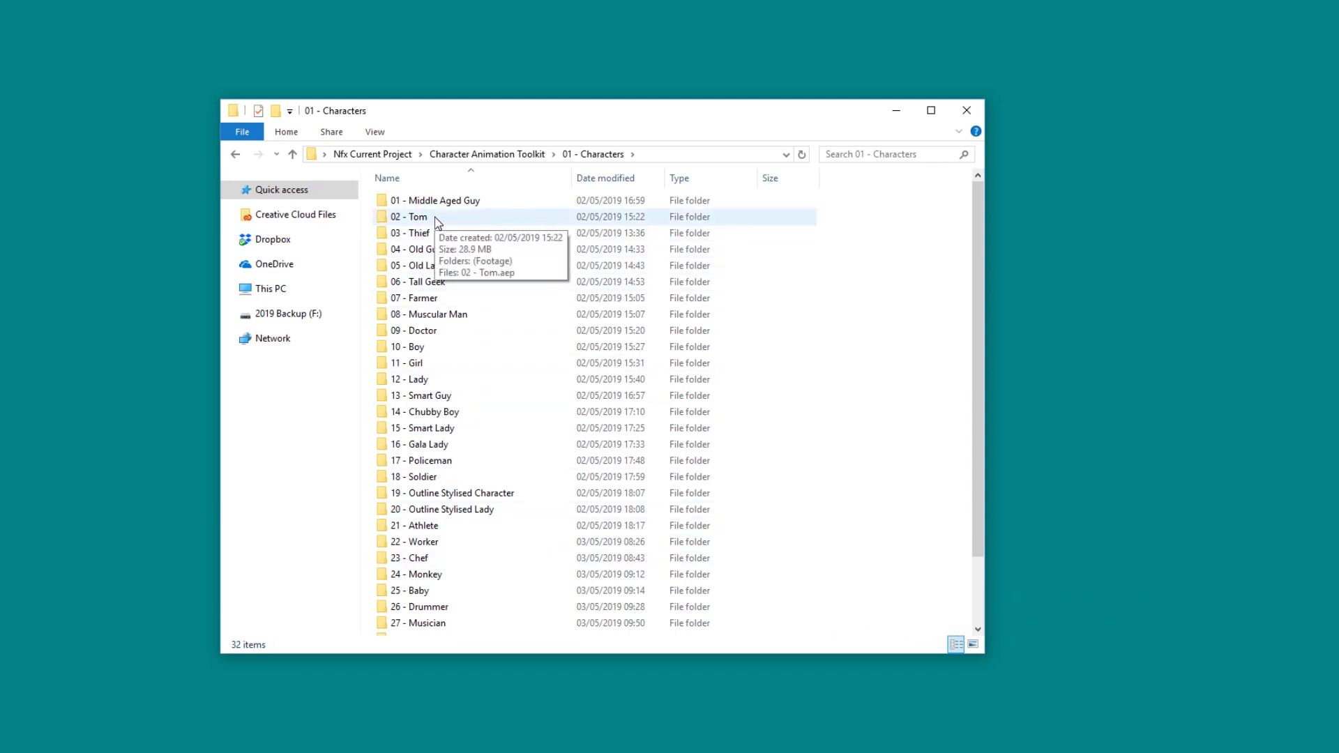
double_click(425, 217)
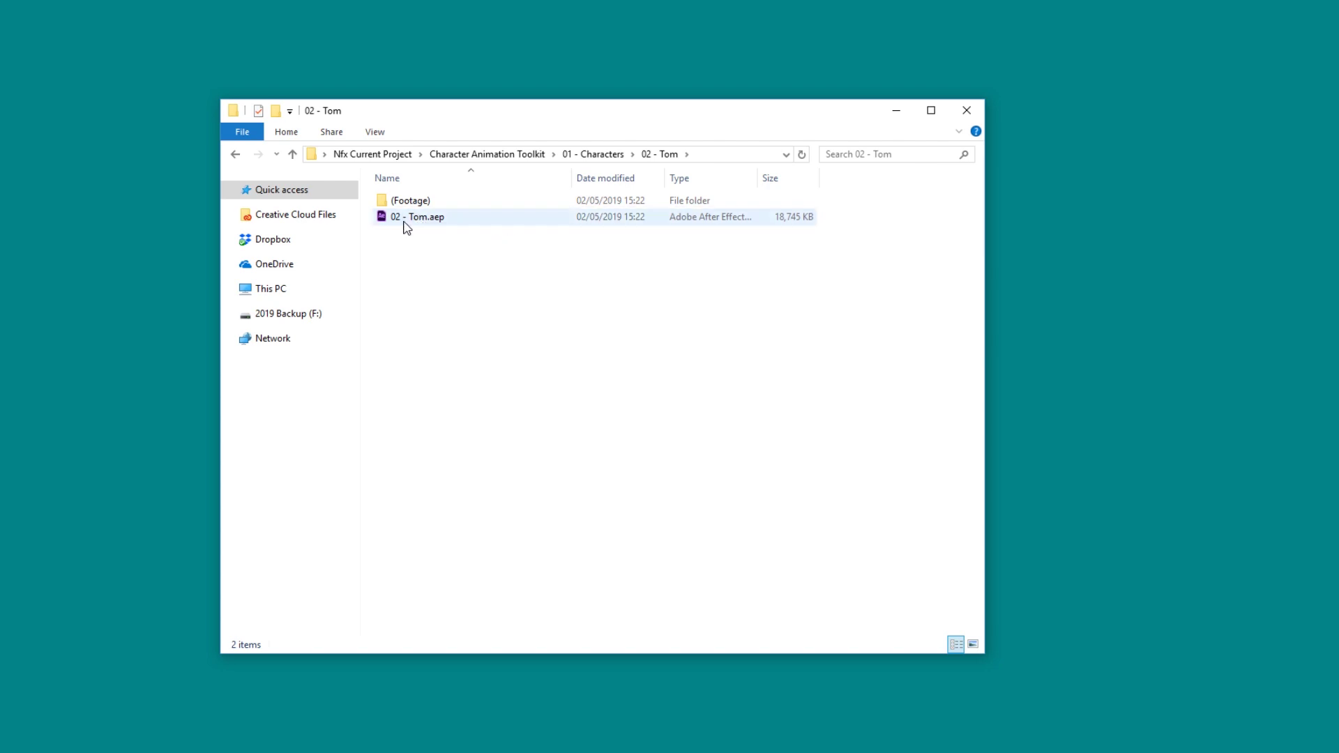
double_click(443, 218)
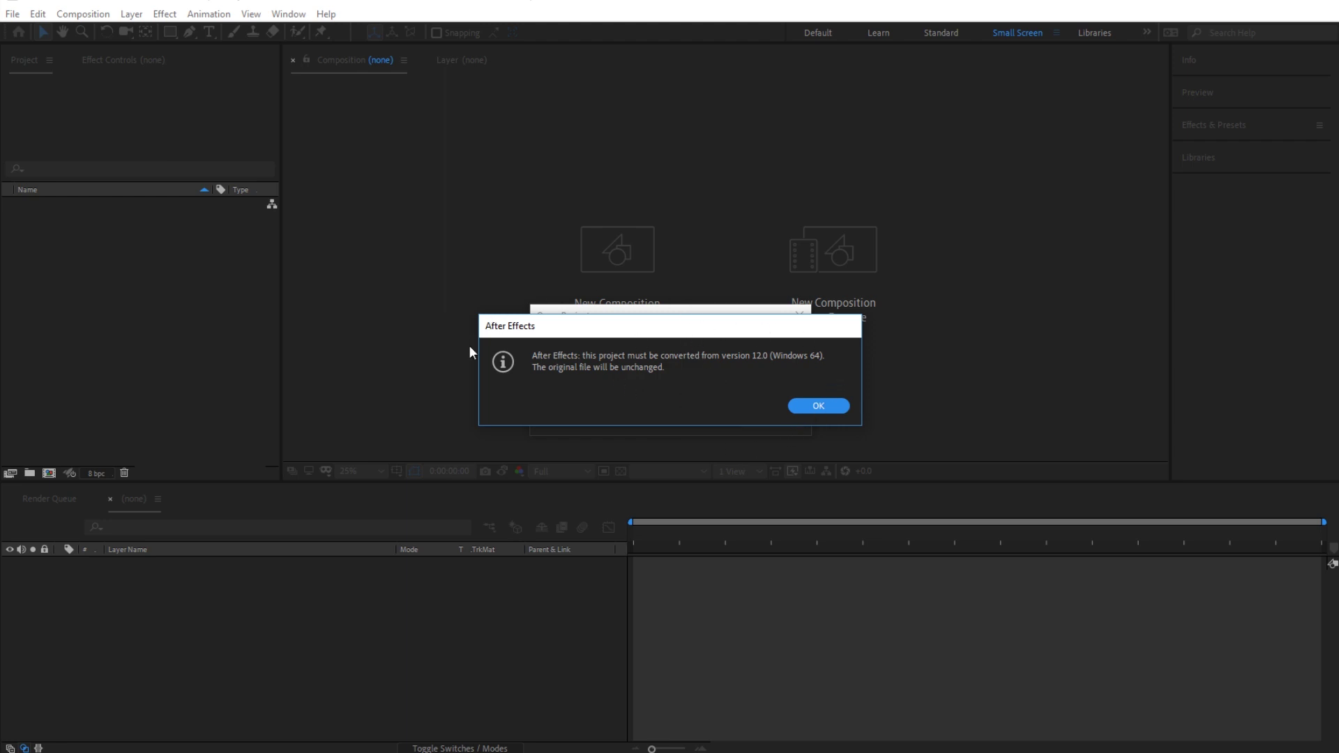
Accept converting the project from After Effects version 12.0
click(821, 406)
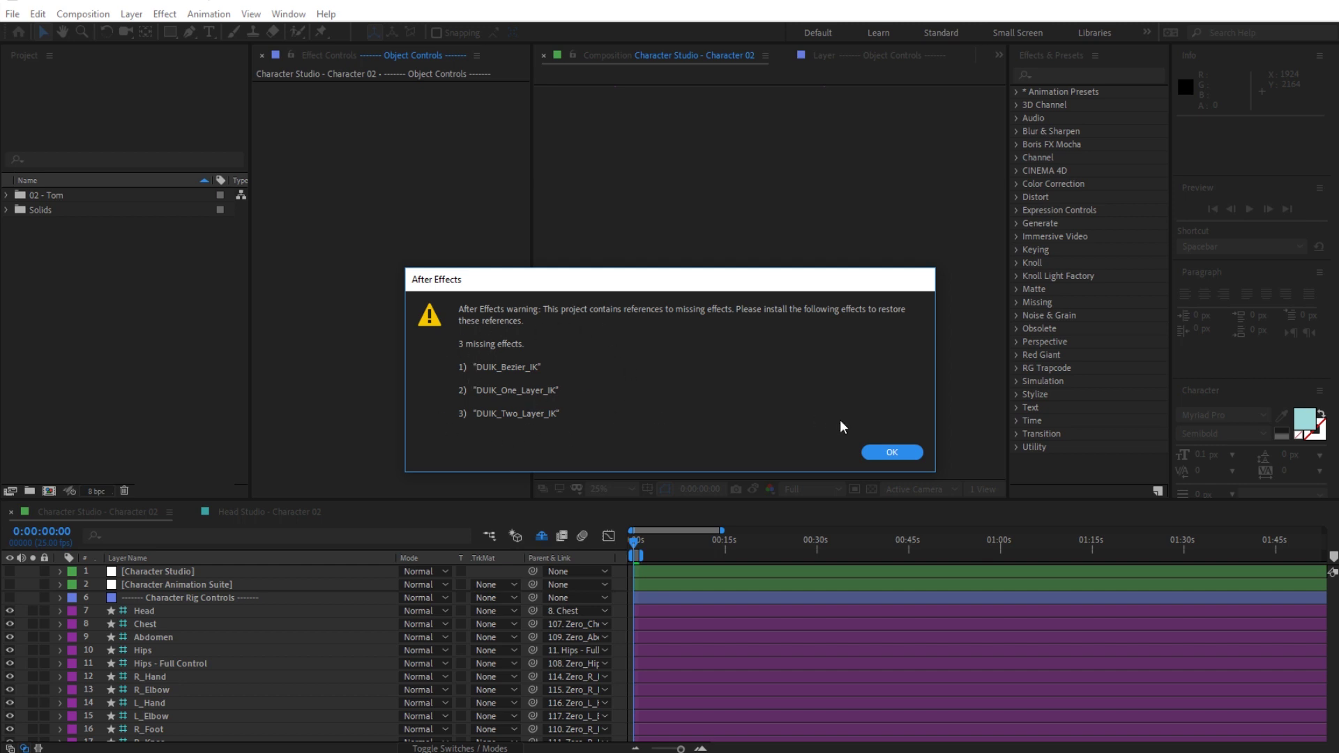
Dismiss the missing DUIK effects warning and expand the 02 - Tom project folder
click(882, 452)
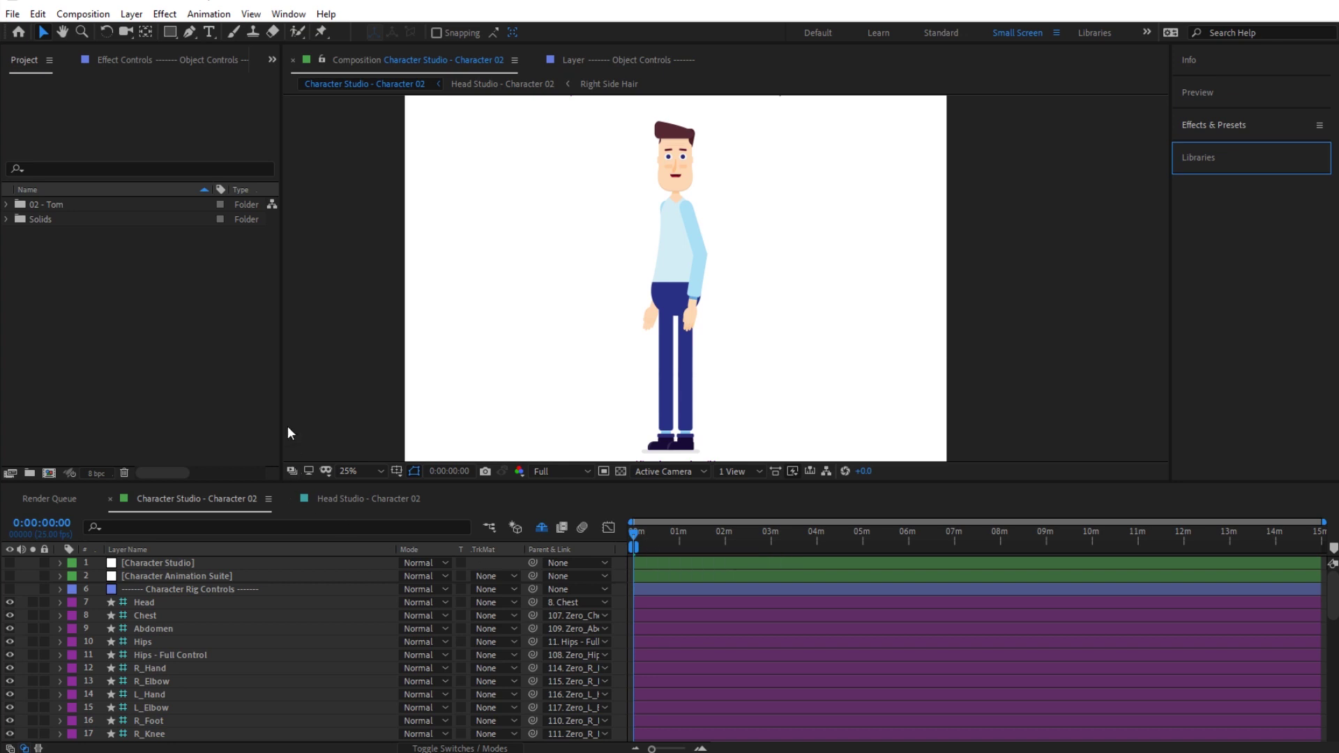
click(45, 206)
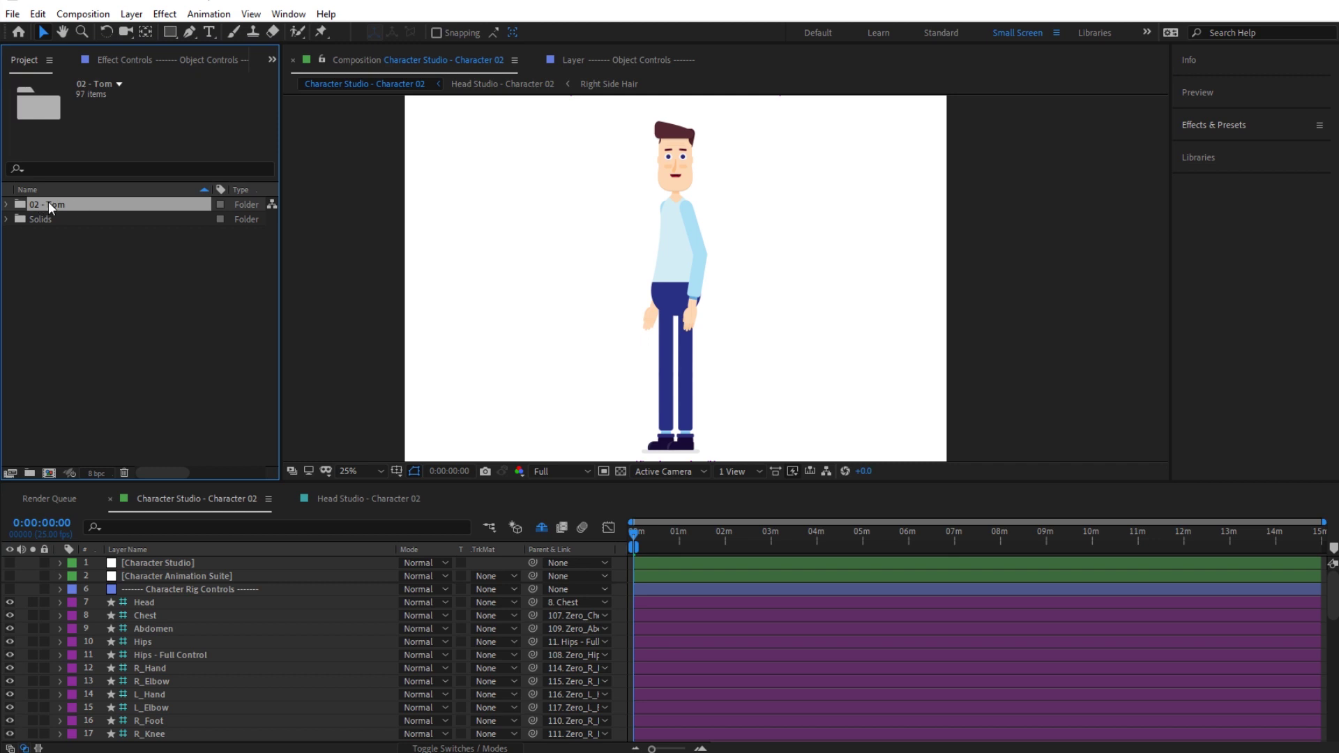
click(6, 204)
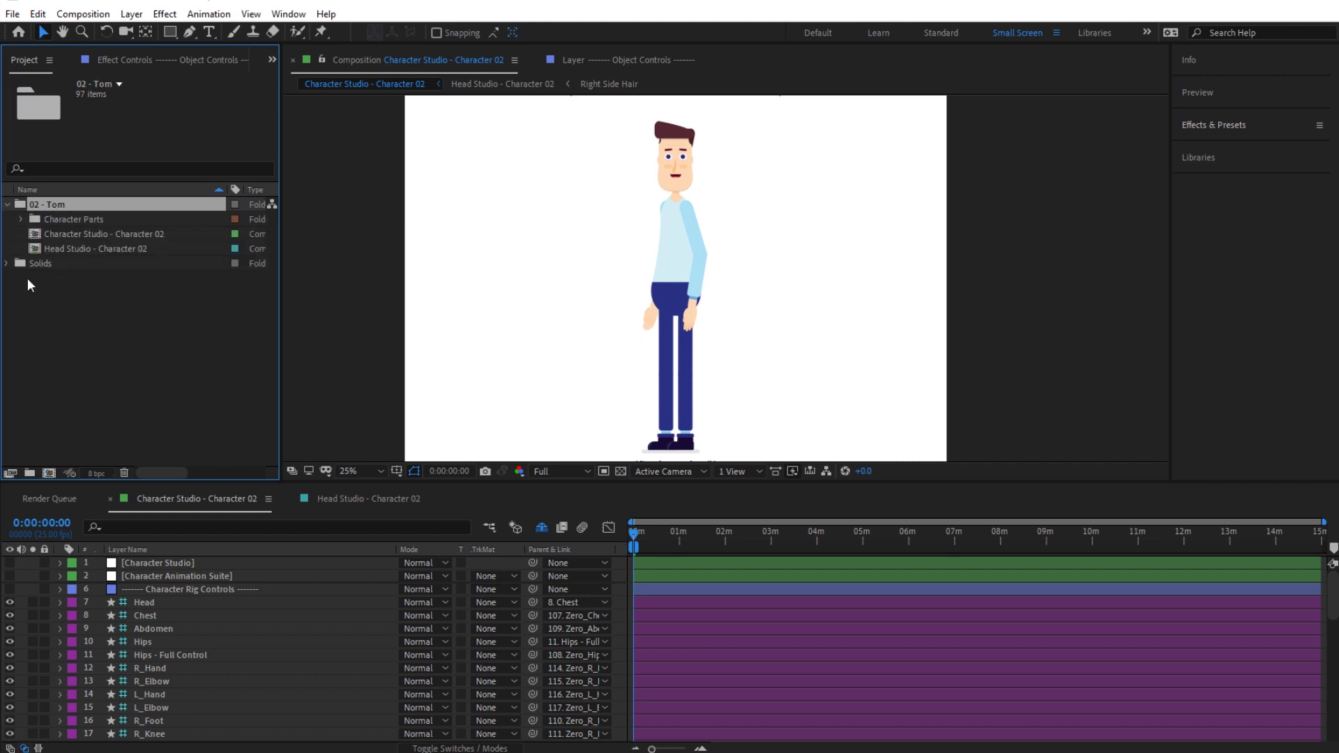
Browse the folder's items, ending on the Character Studio and Head Studio - Character 02 comps
click(59, 219)
click(65, 234)
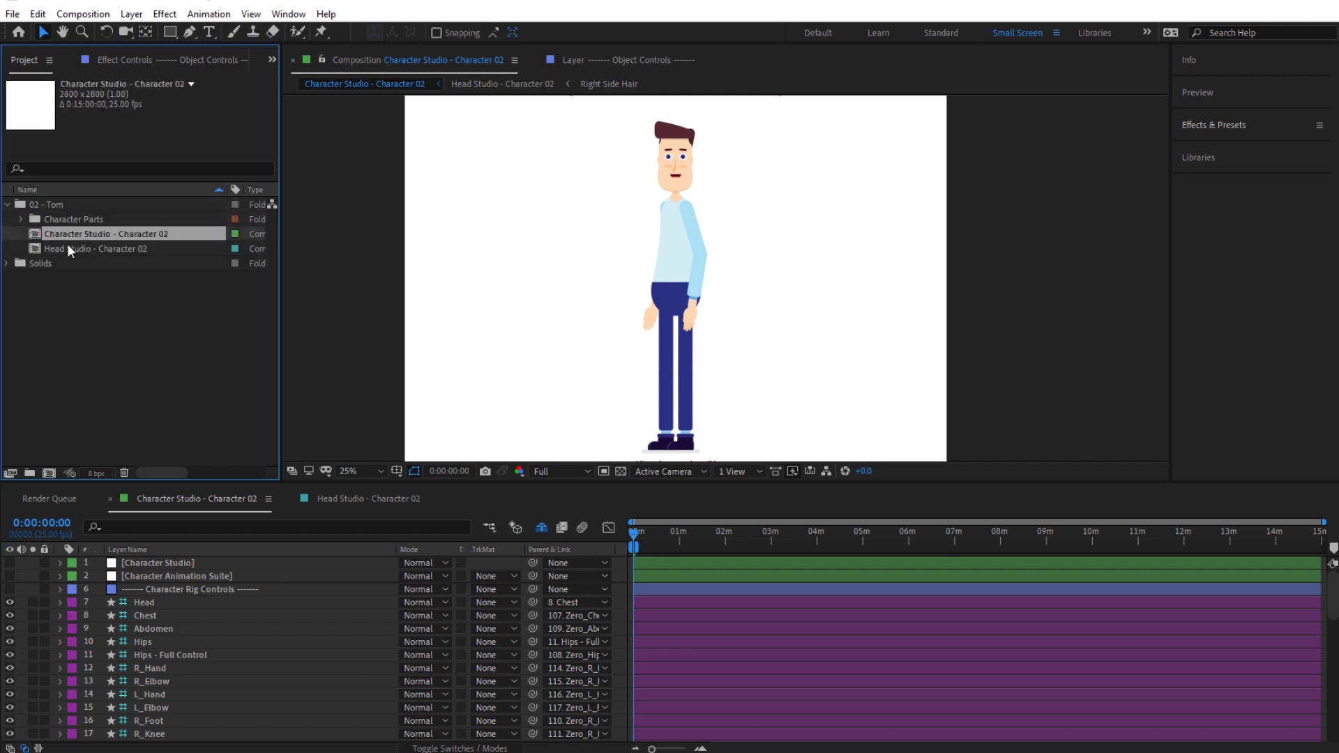
click(68, 245)
click(63, 220)
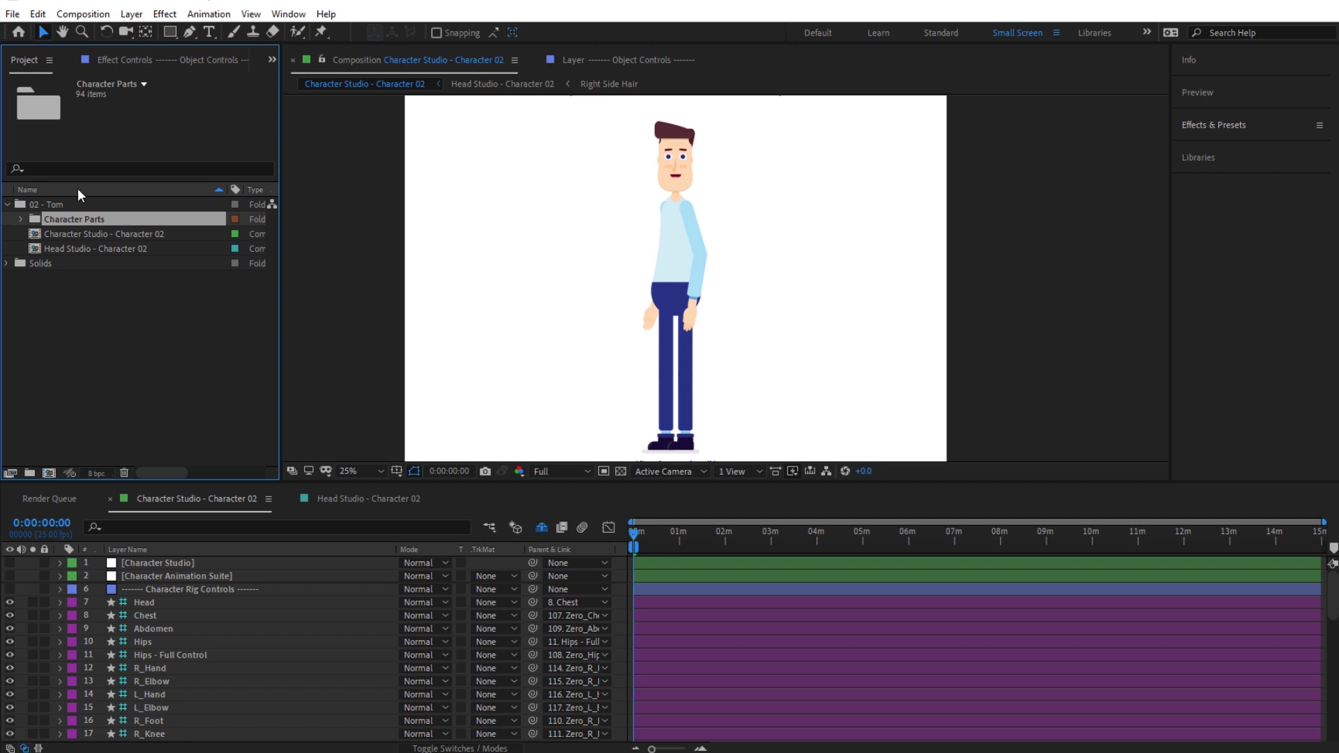
click(63, 235)
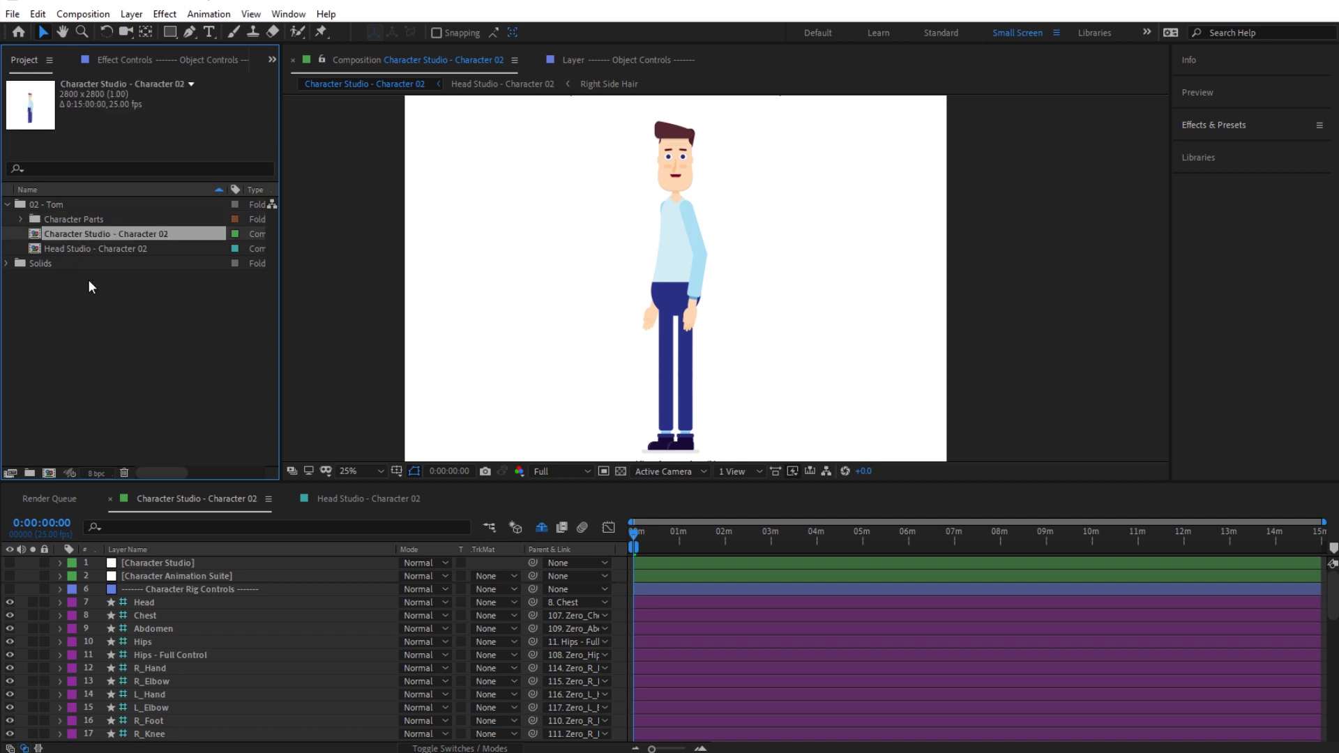
click(73, 250)
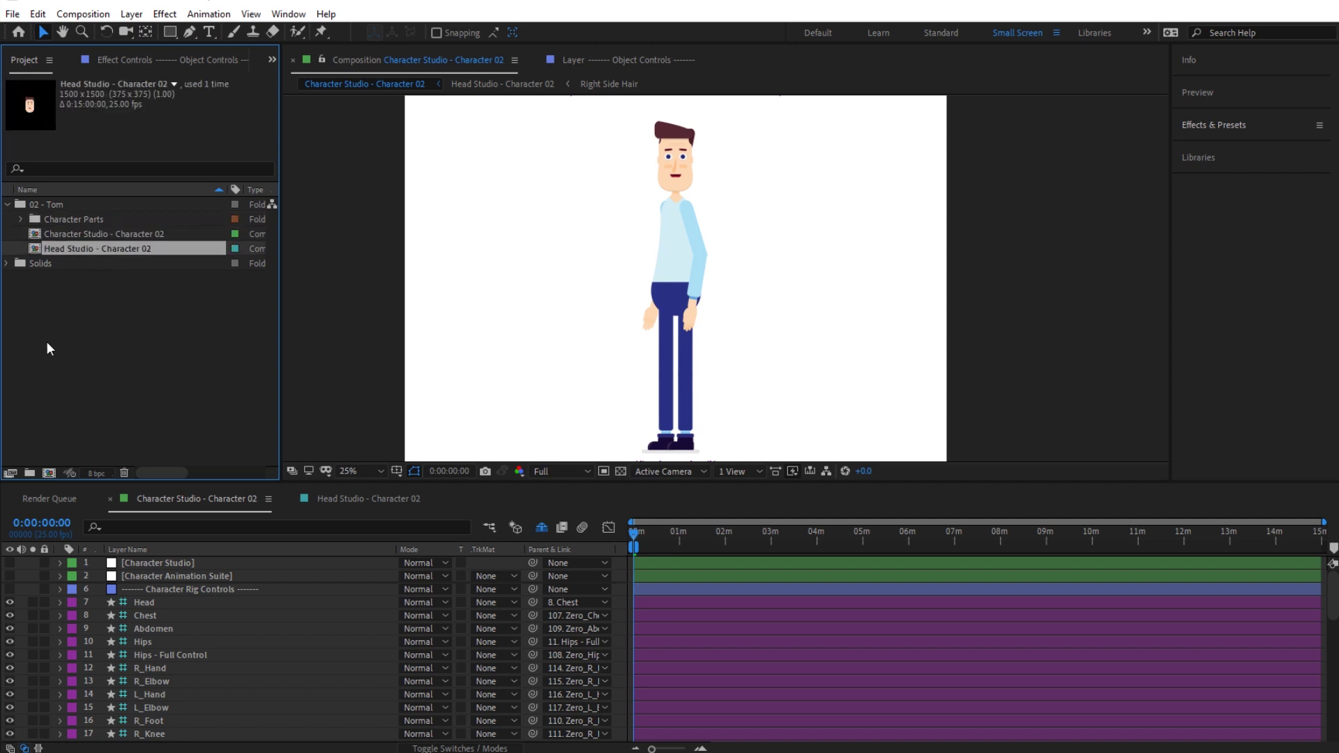
Open the Character Studio - Character 02 comp and select its top [Character Studio] layer
double_click(56, 236)
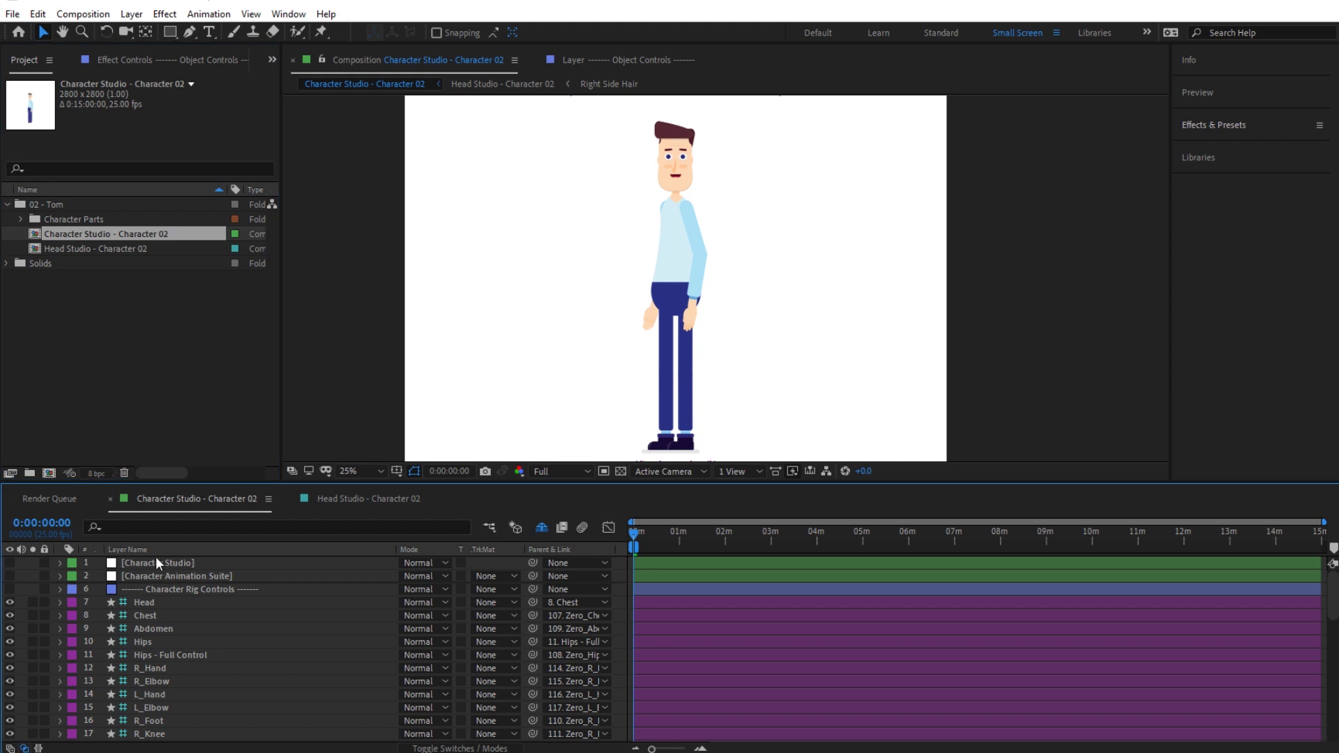
scroll(175, 605, down, 10)
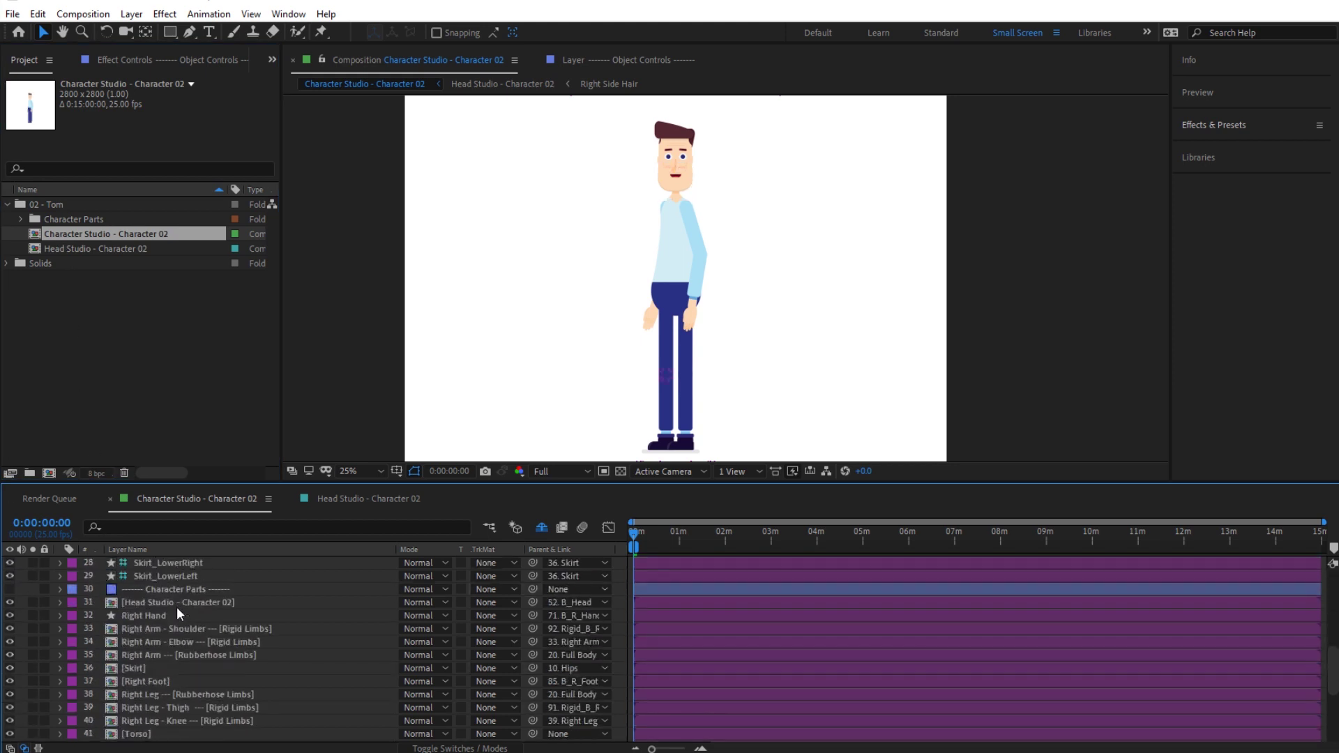
scroll(177, 607, up, 10)
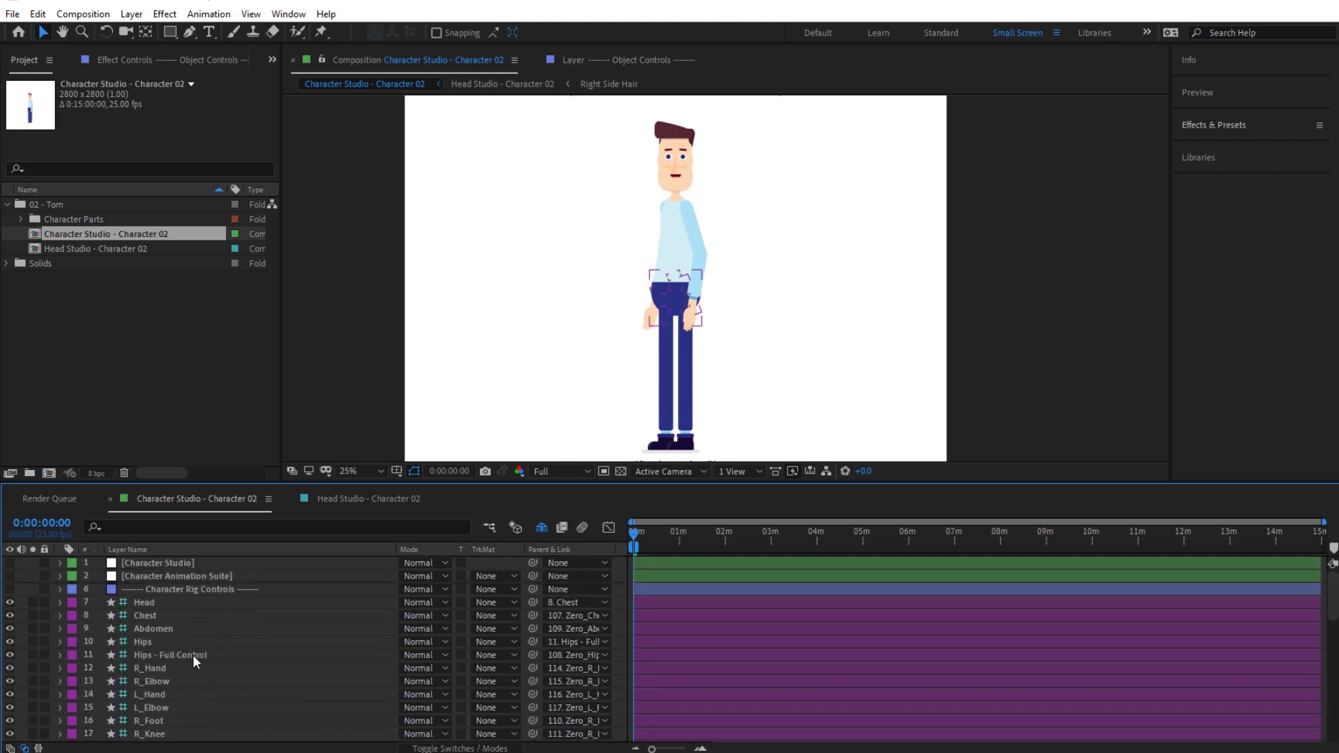
click(156, 565)
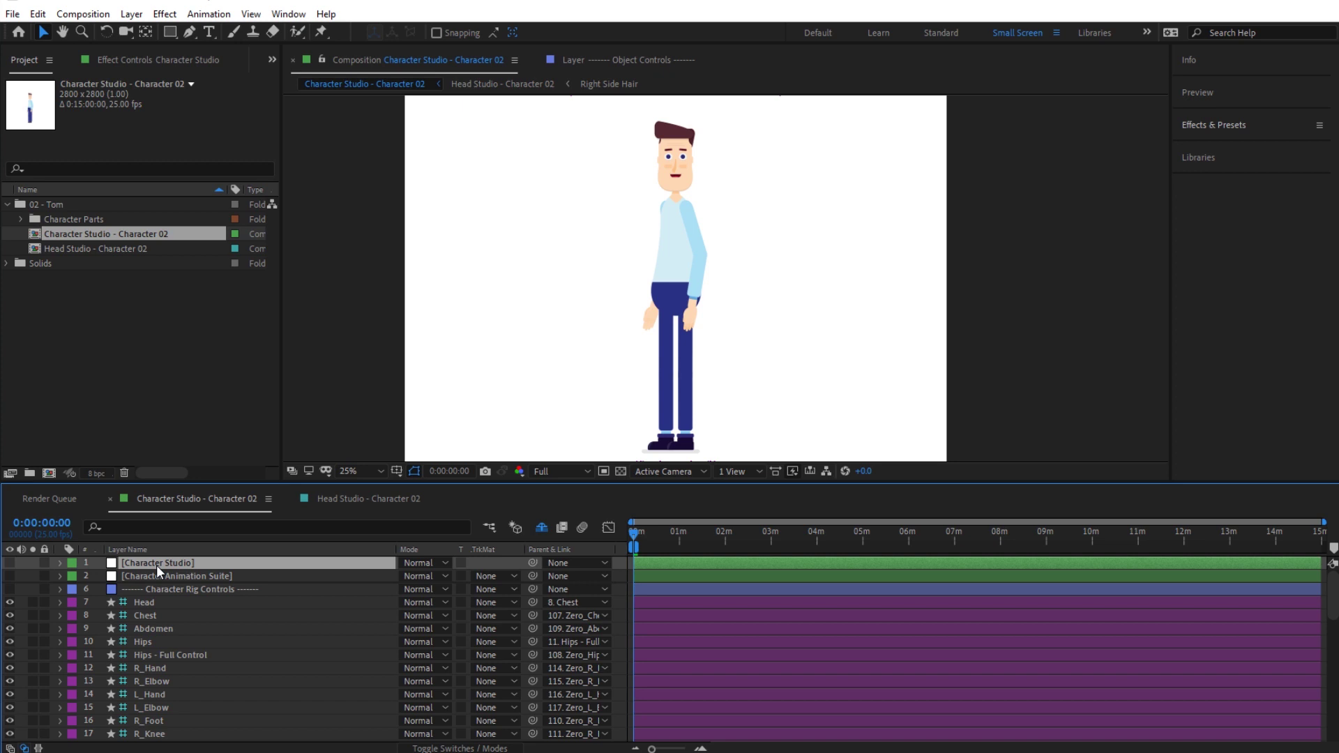
Show the Character Animation Suite layer's effect controls, including body parts and Hand Orientation flips
click(128, 62)
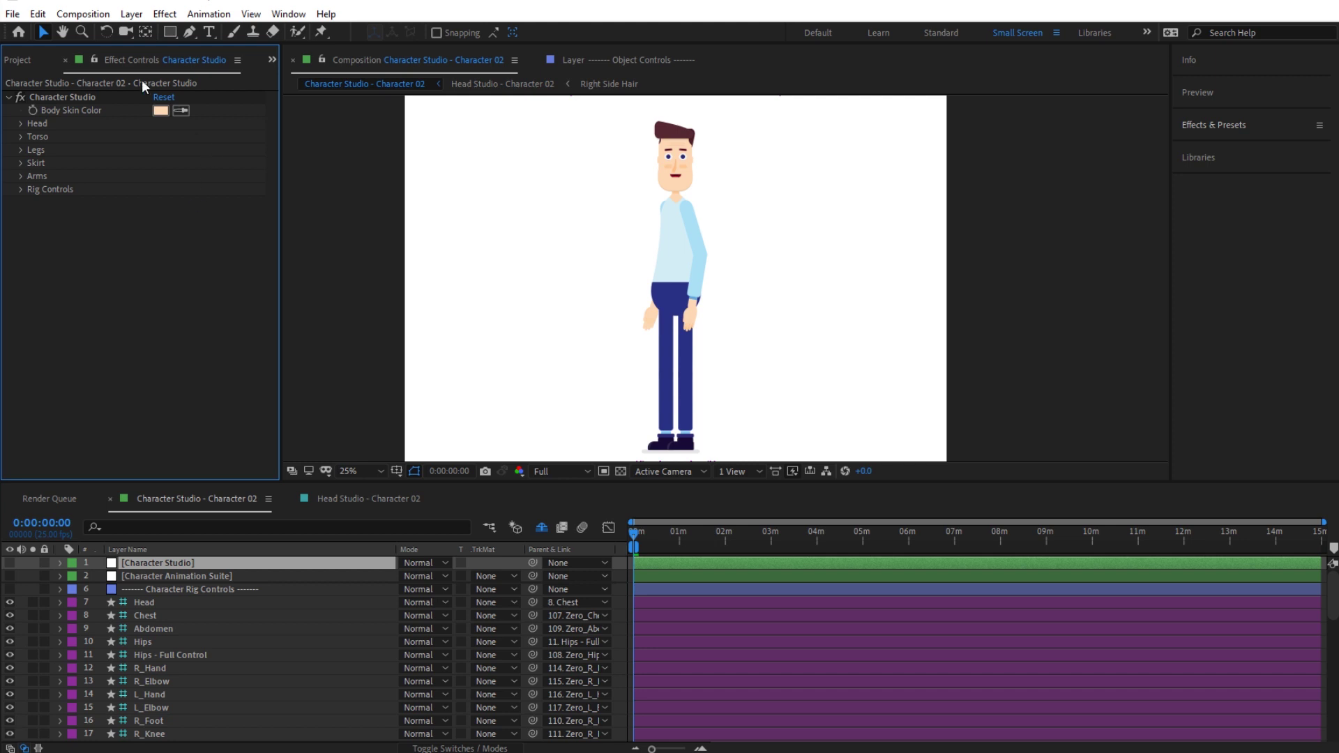
click(162, 563)
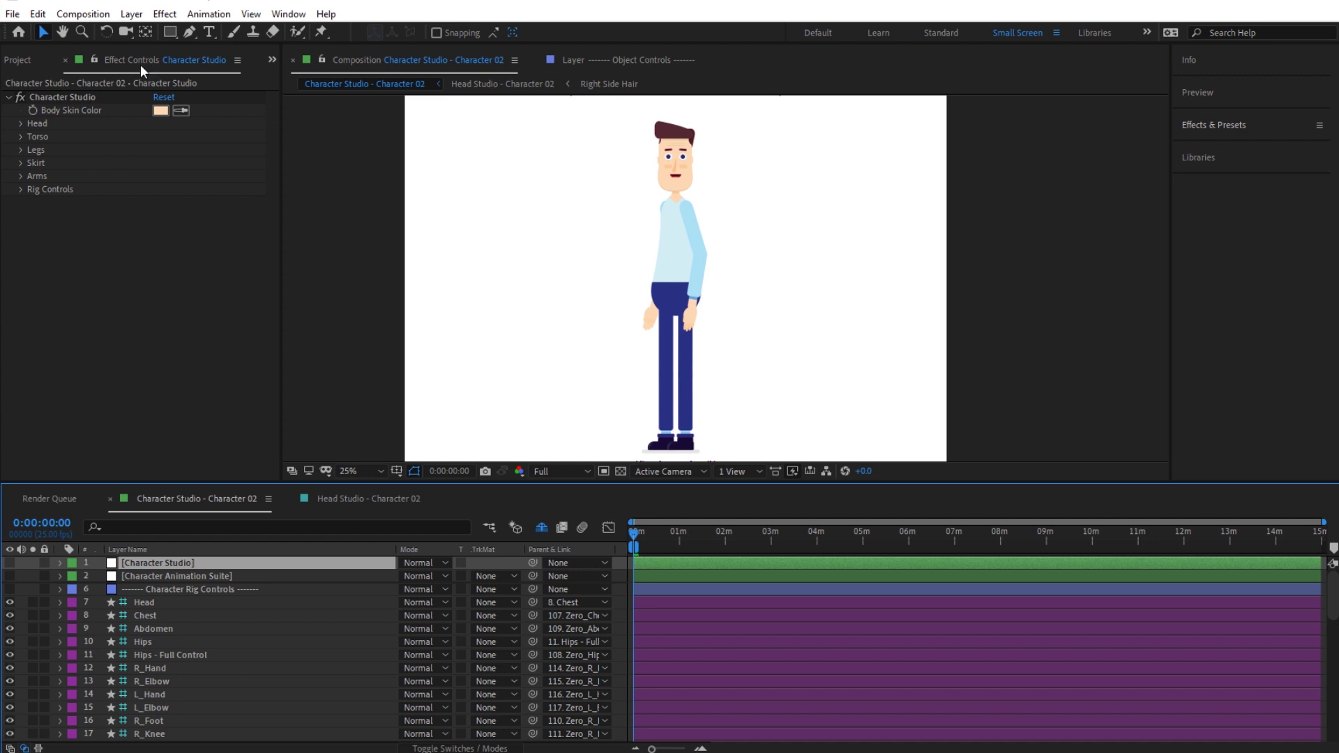
click(289, 14)
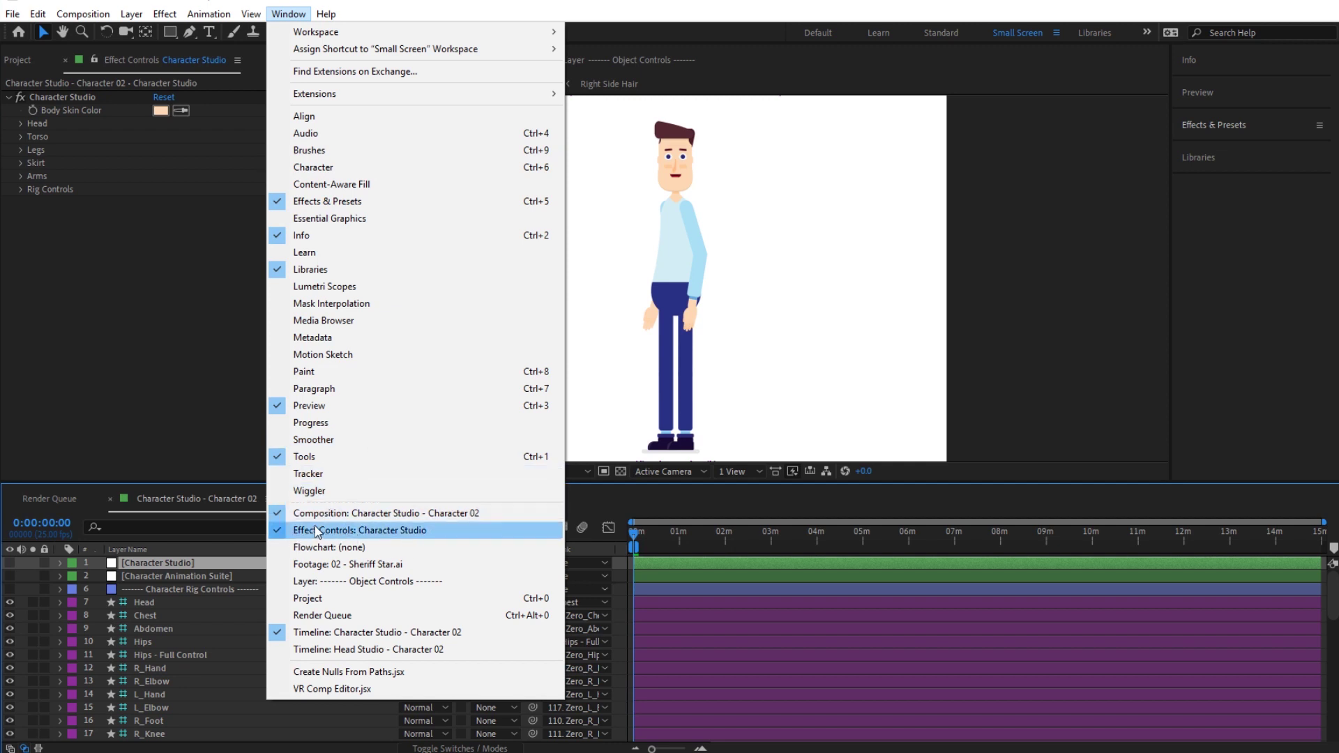
click(120, 387)
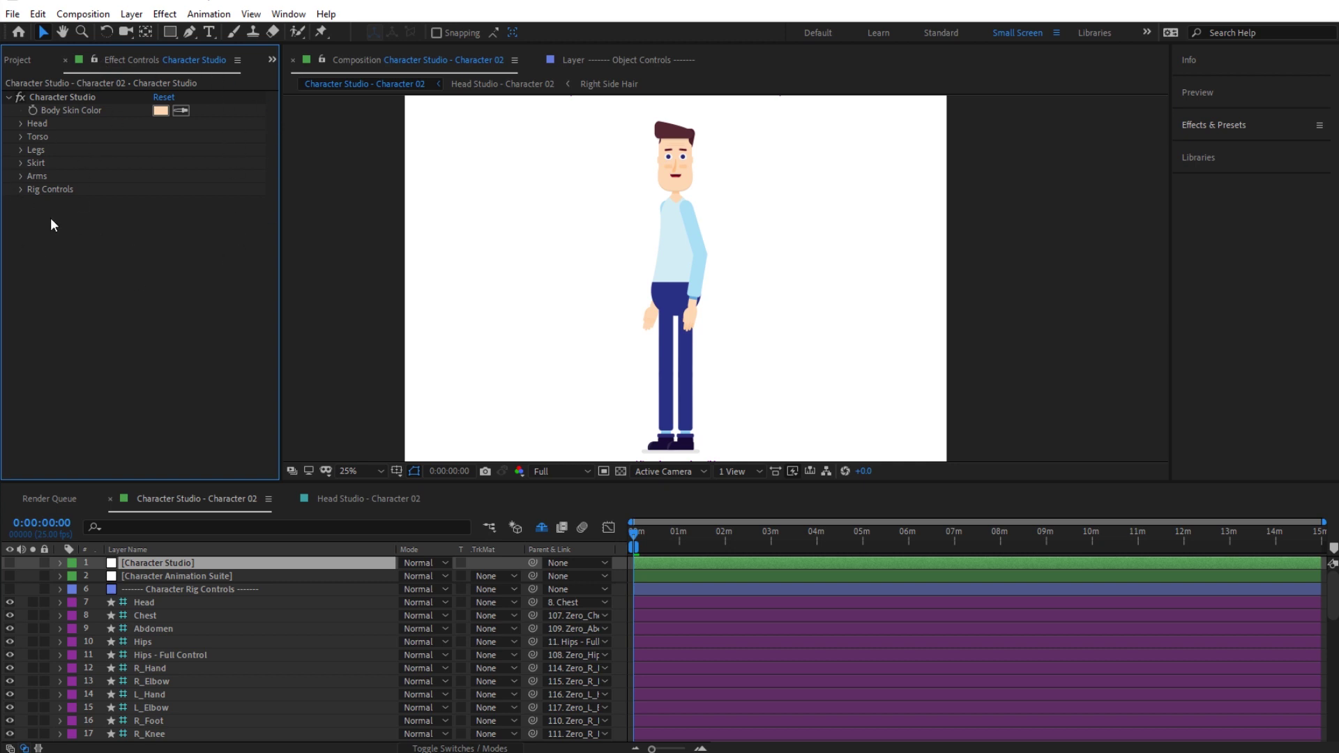
click(181, 576)
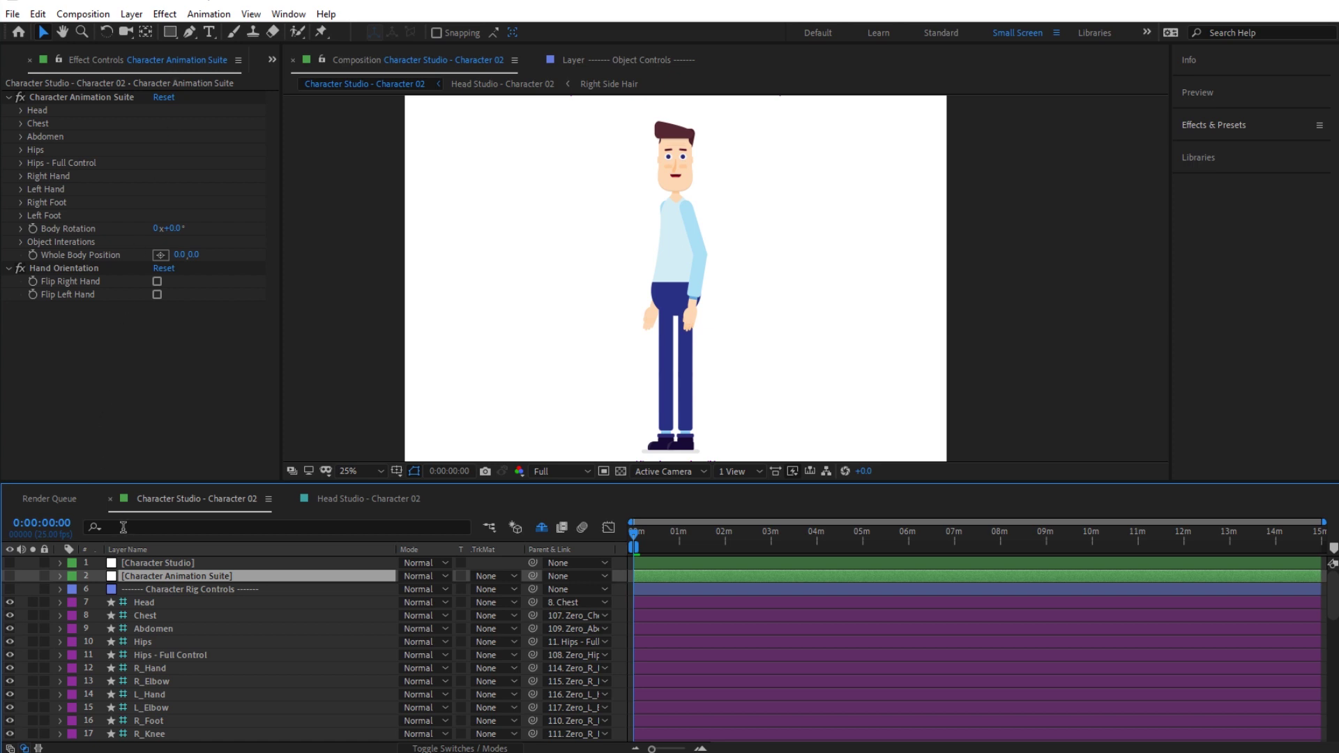
Select the Character Rig Controls and Object Controls group layers in the timeline
click(200, 589)
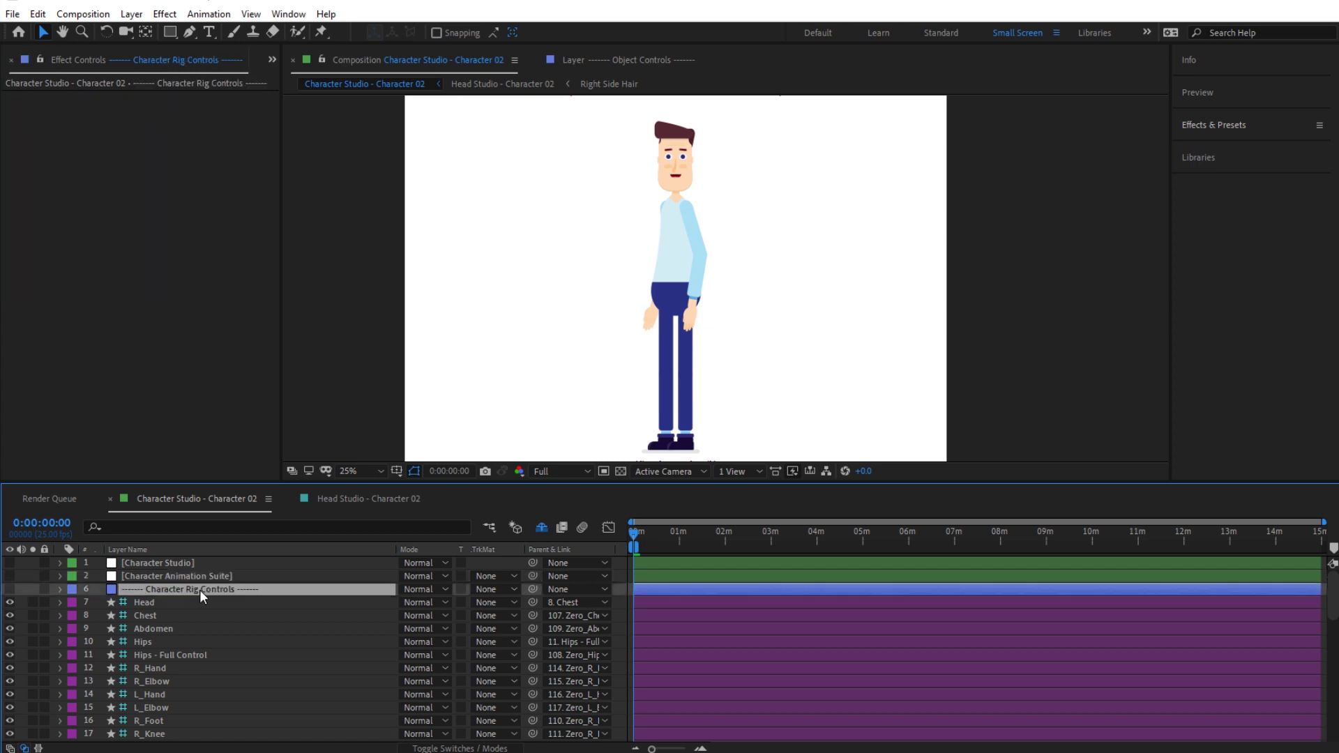
scroll(200, 589, down, 3)
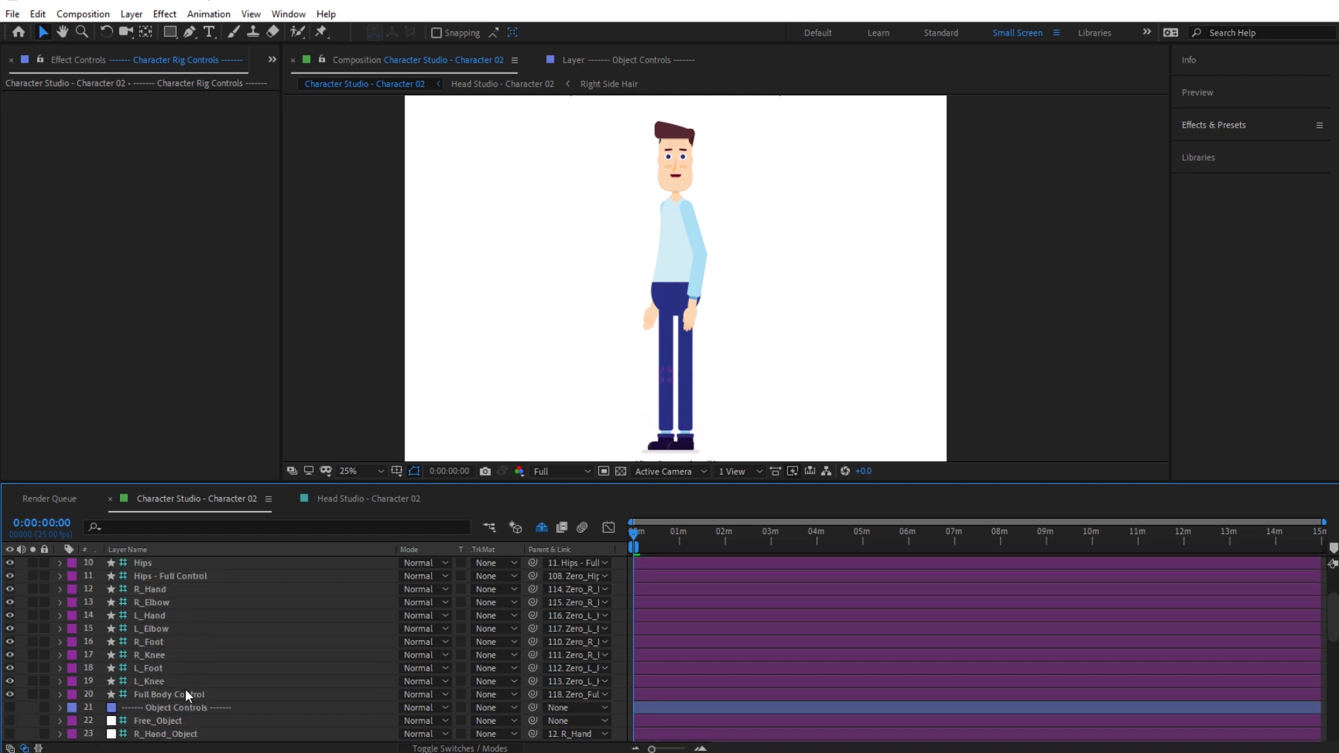
scroll(195, 670, up, 3)
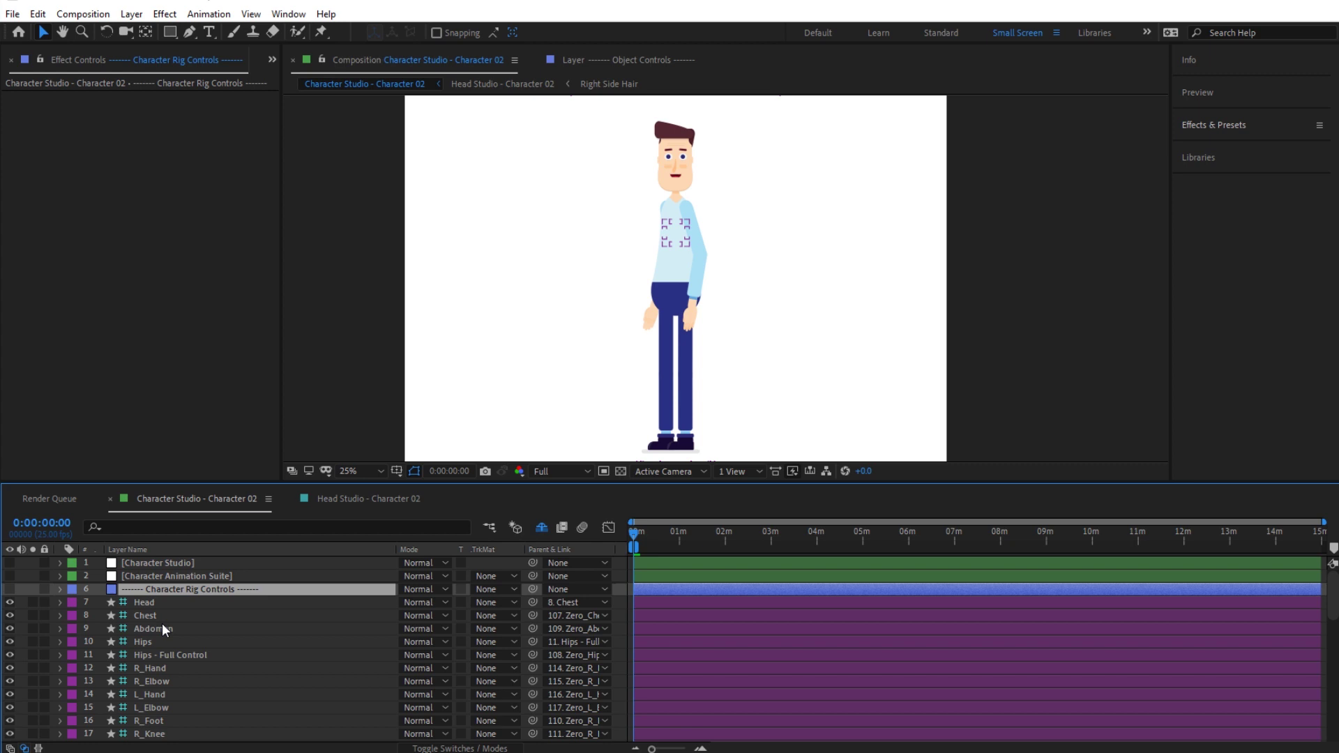
scroll(162, 623, down, 5)
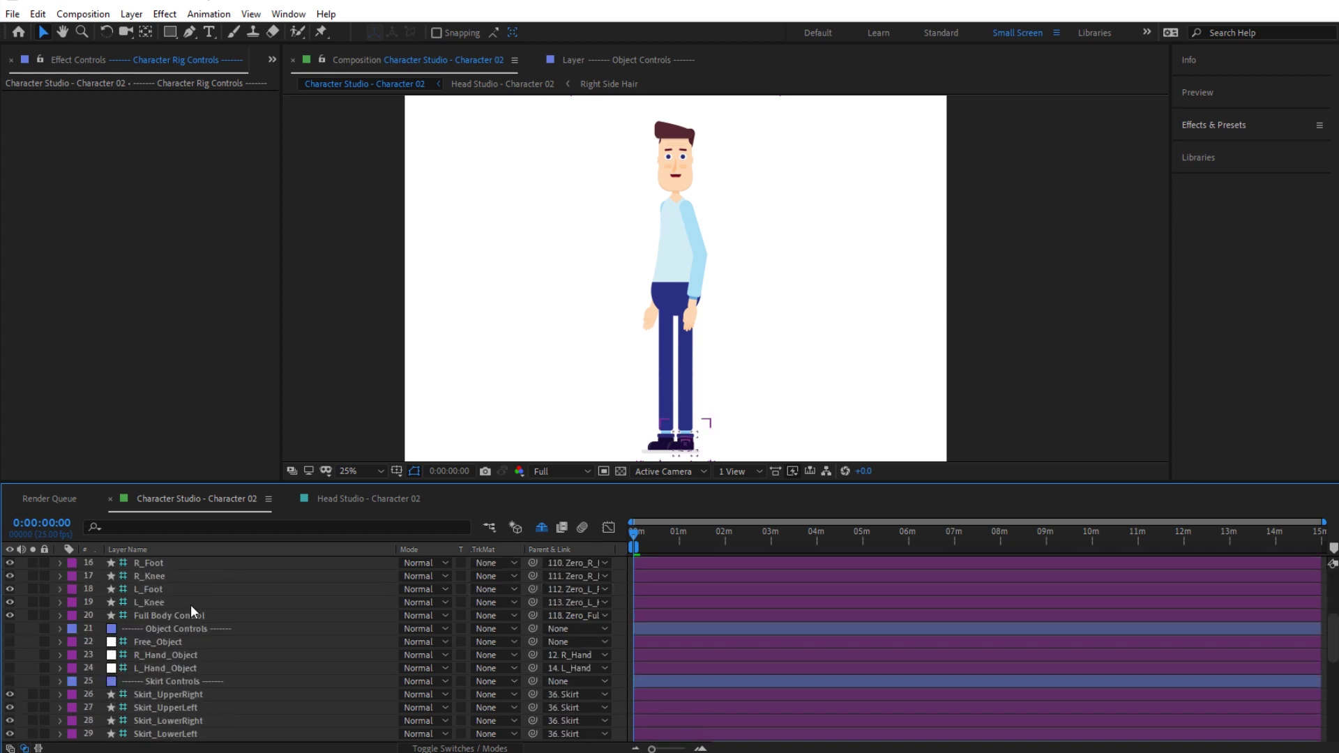
click(183, 628)
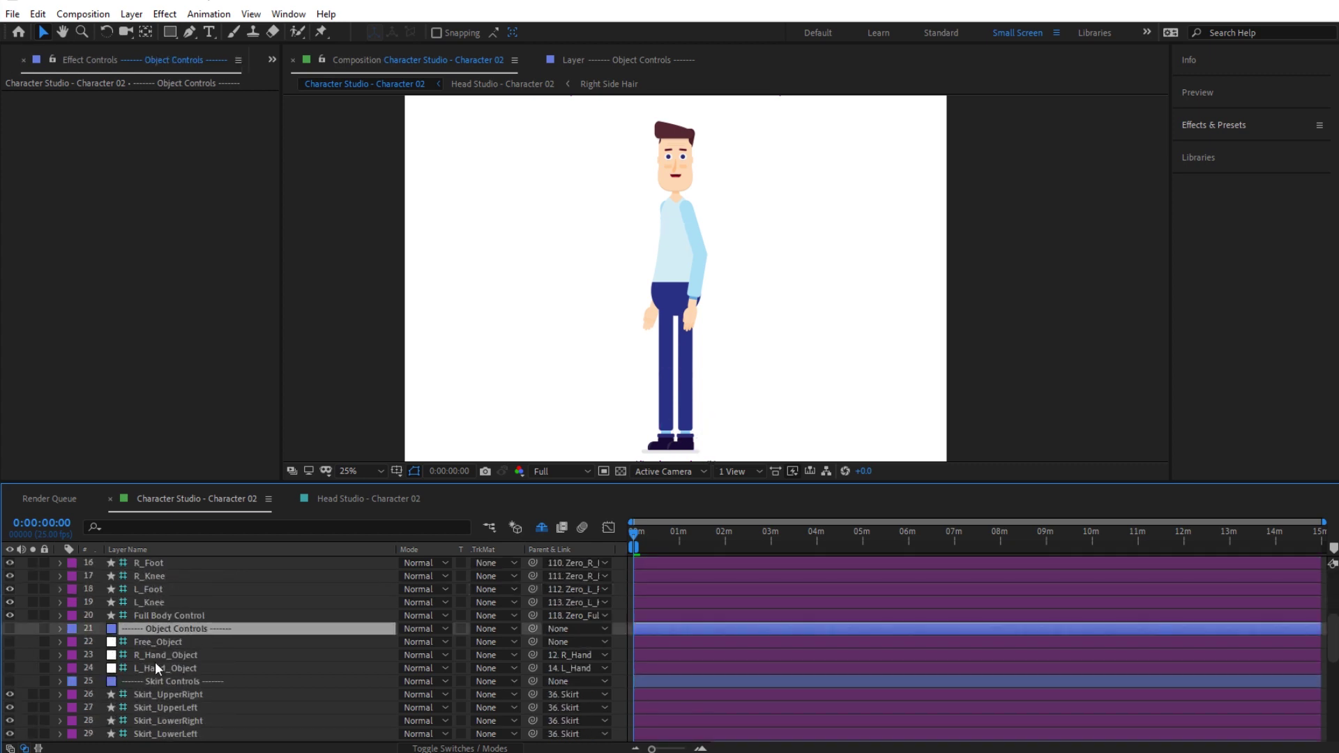
scroll(181, 640, down, 1)
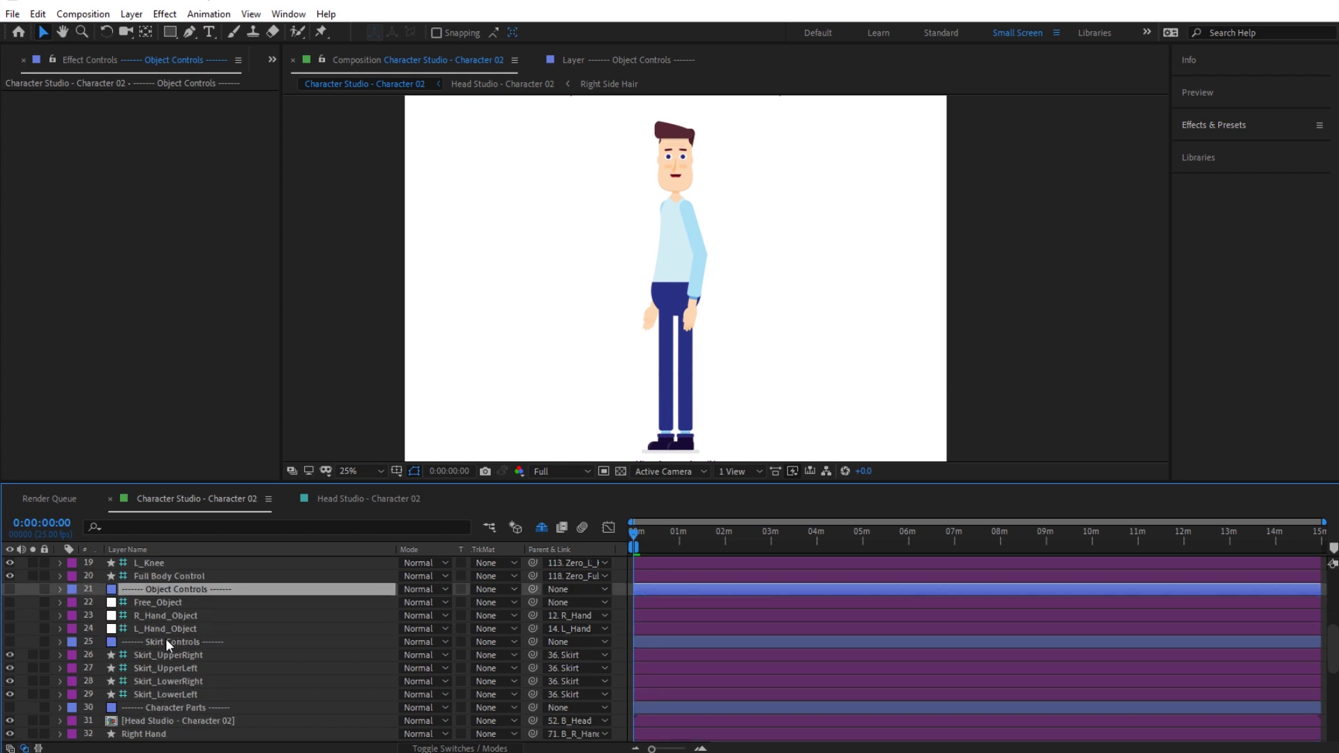
Select the Skirt Controls and Character Parts layers, scrolling the stack down to layer 51, Shadow
click(165, 641)
scroll(221, 625, down, 2)
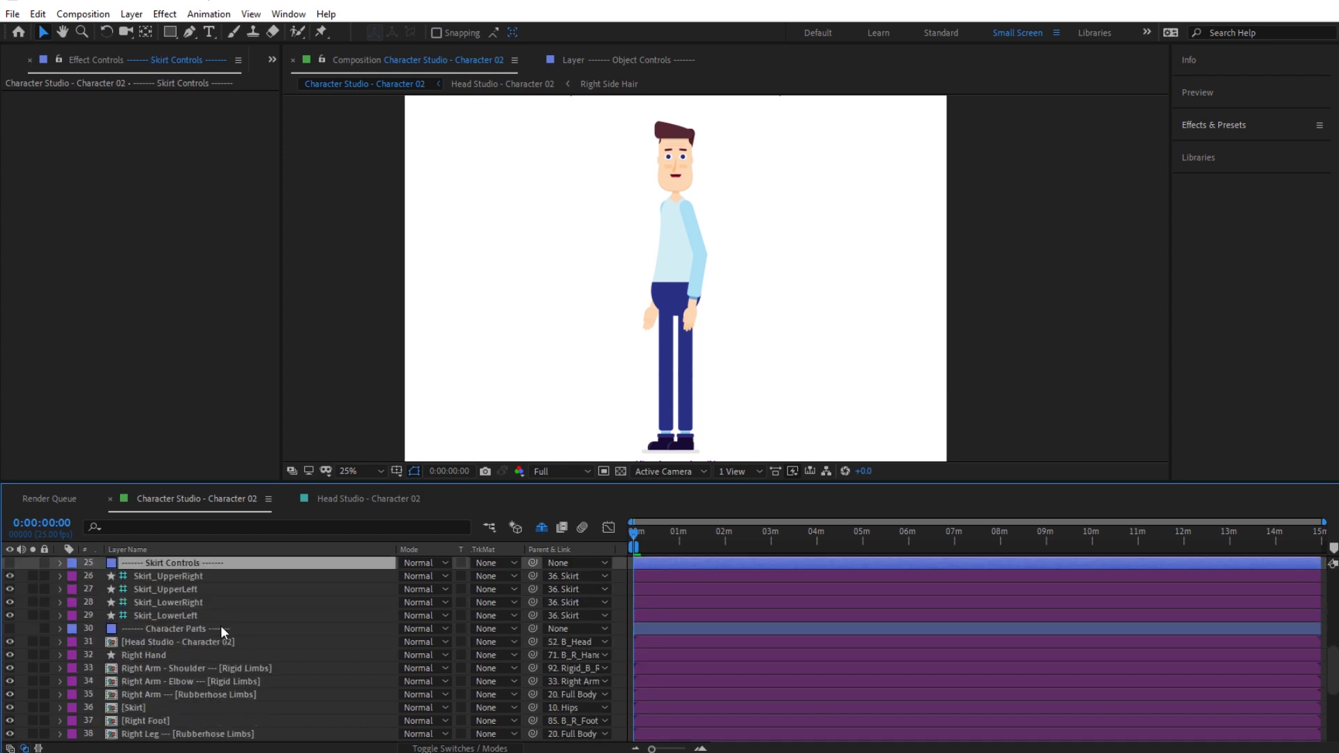
click(183, 629)
scroll(182, 629, down, 3)
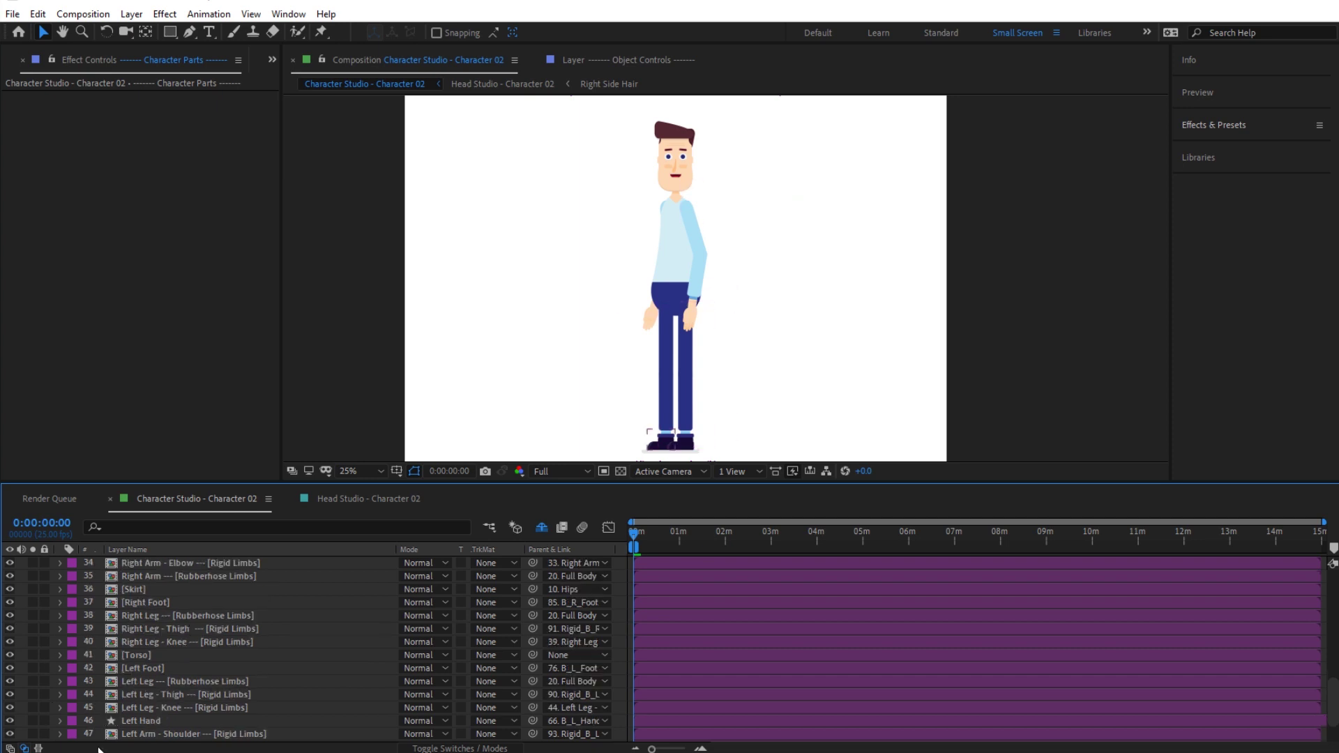
scroll(200, 620, down, 2)
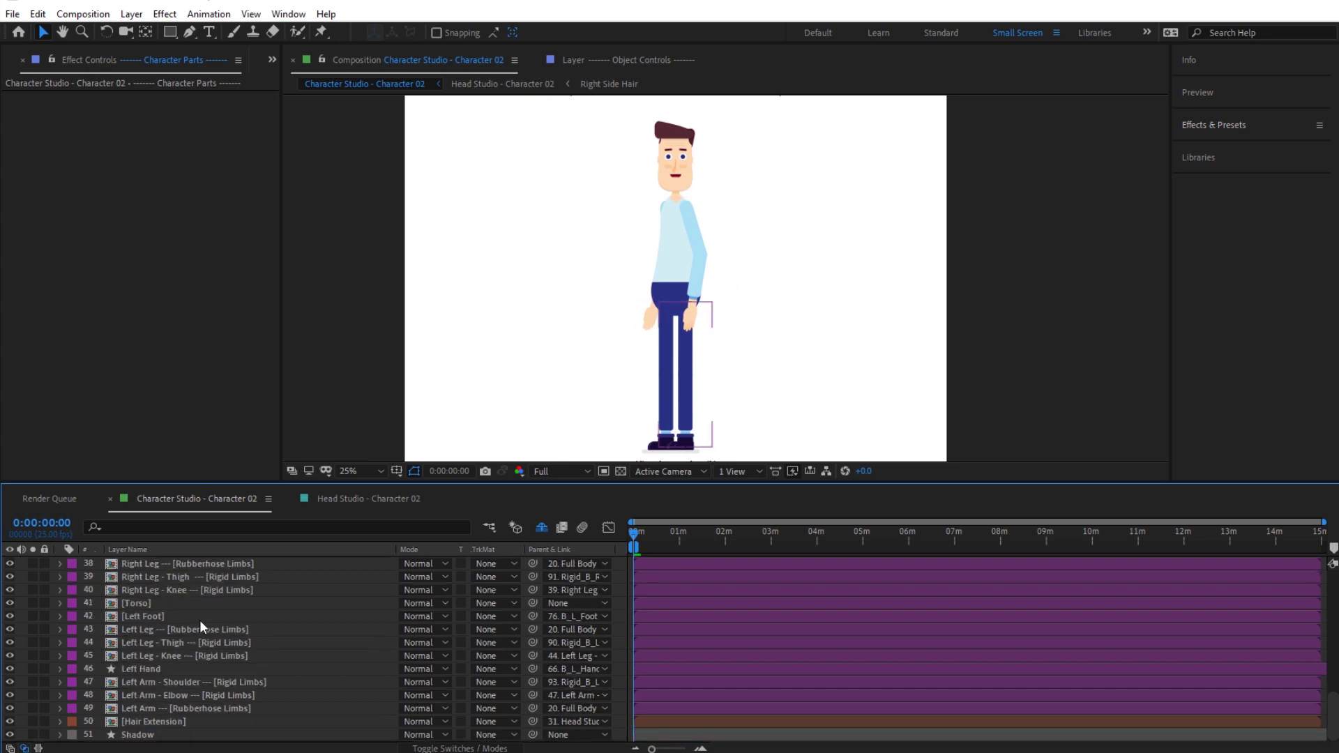
scroll(200, 621, up, 3)
scroll(199, 621, up, 9)
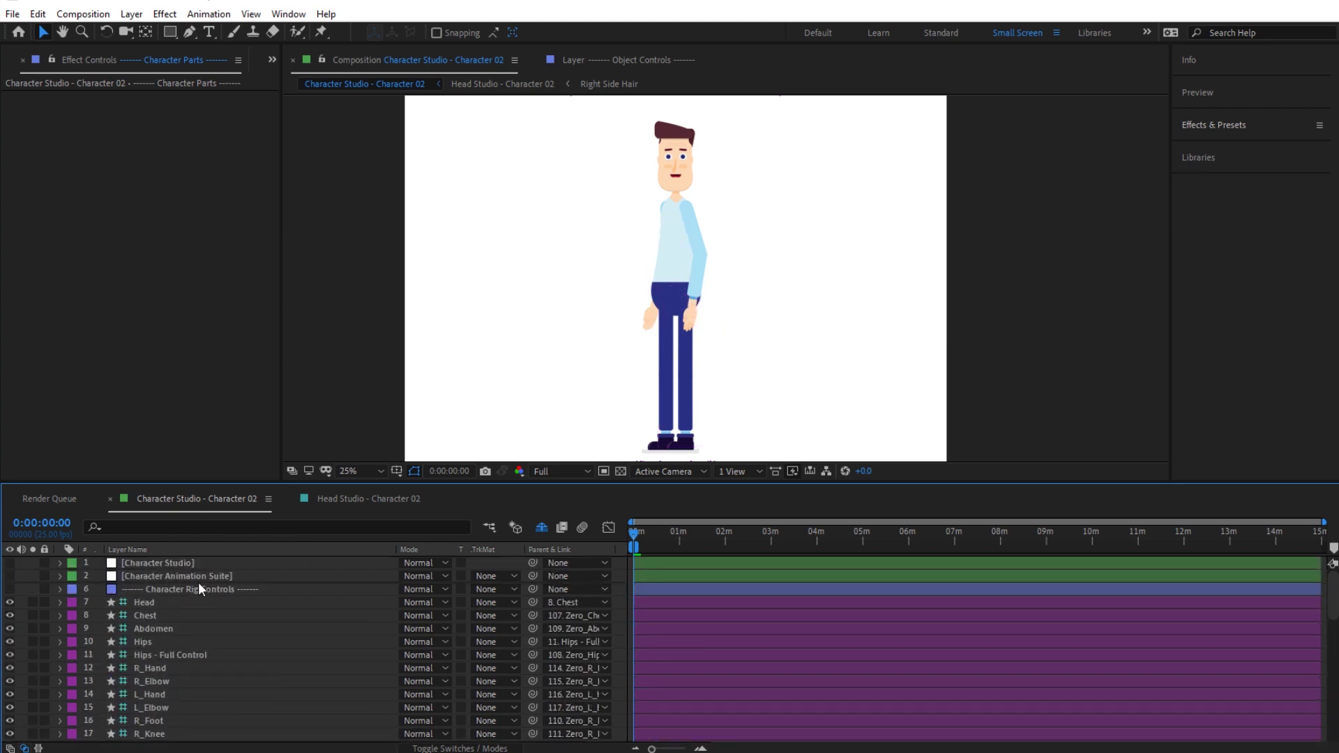
Review the Head Studio comp's Head Design Studio and Head Animation Suite effects, then return to Character Studio
click(355, 500)
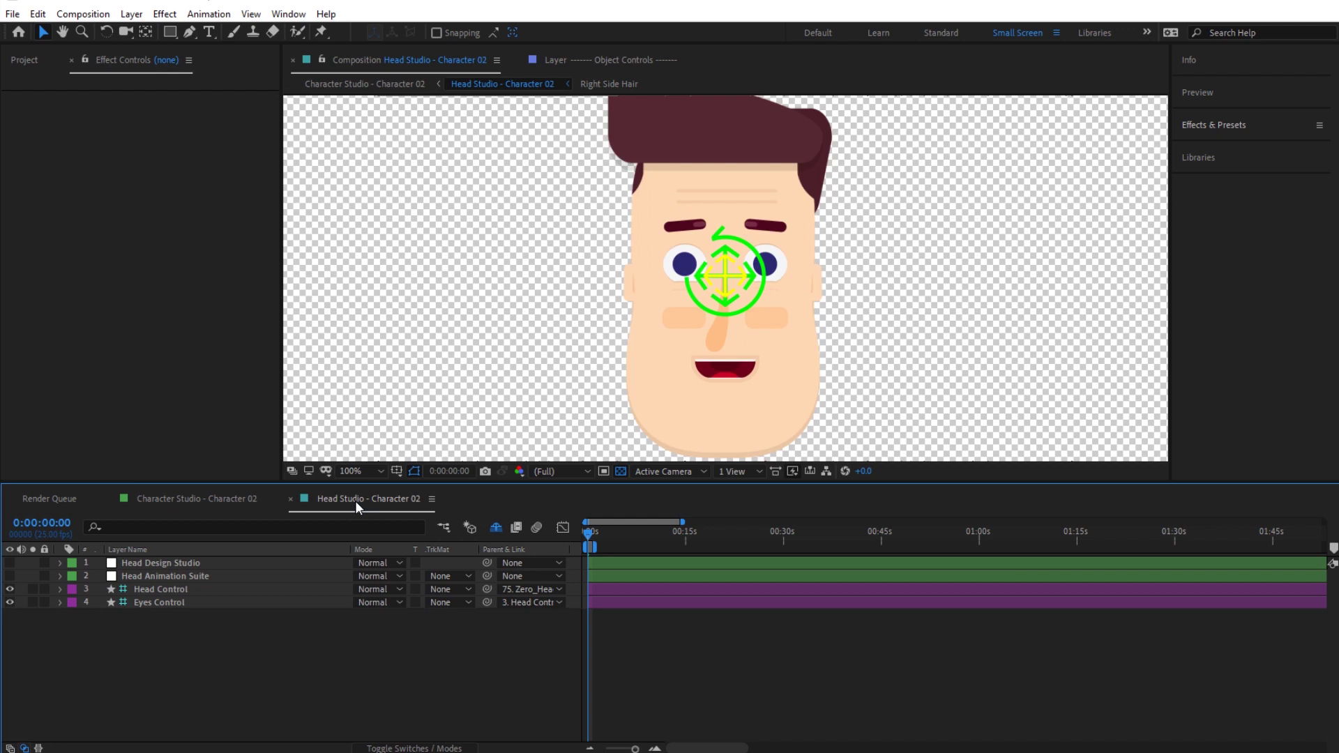
click(176, 561)
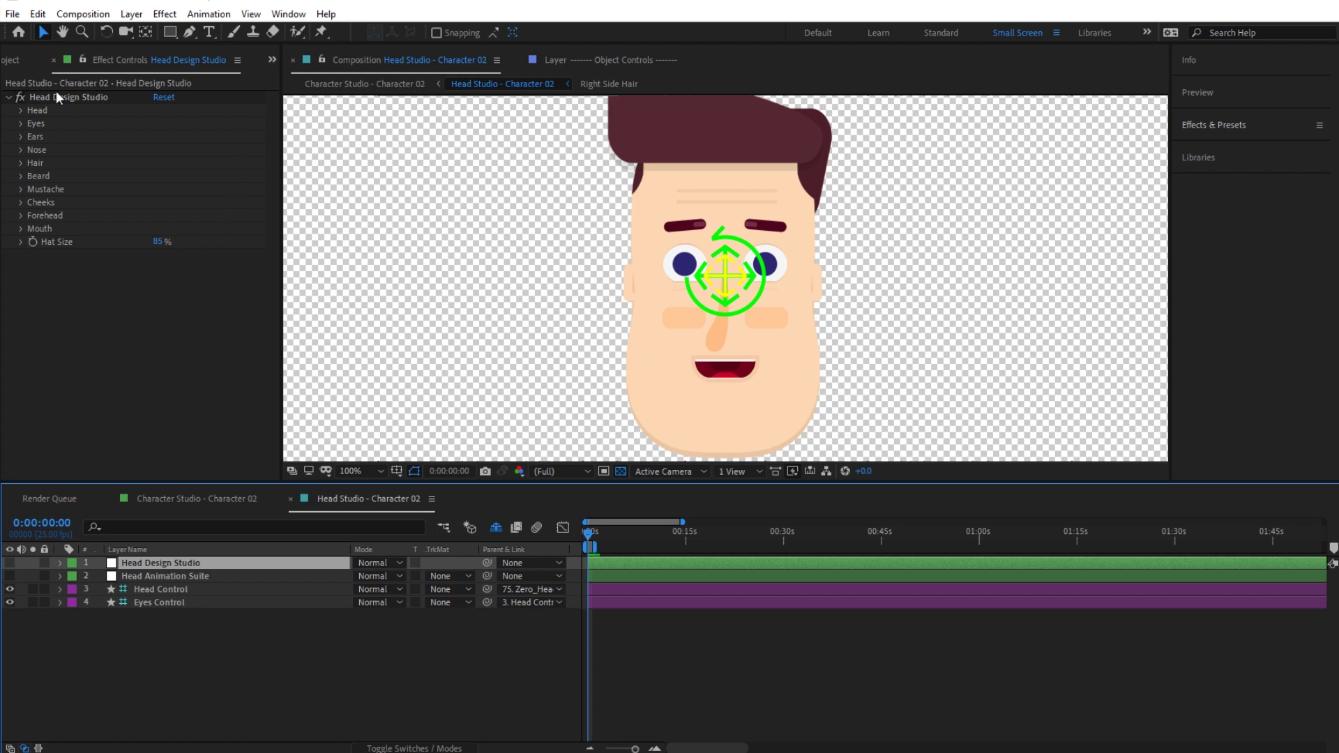
click(159, 576)
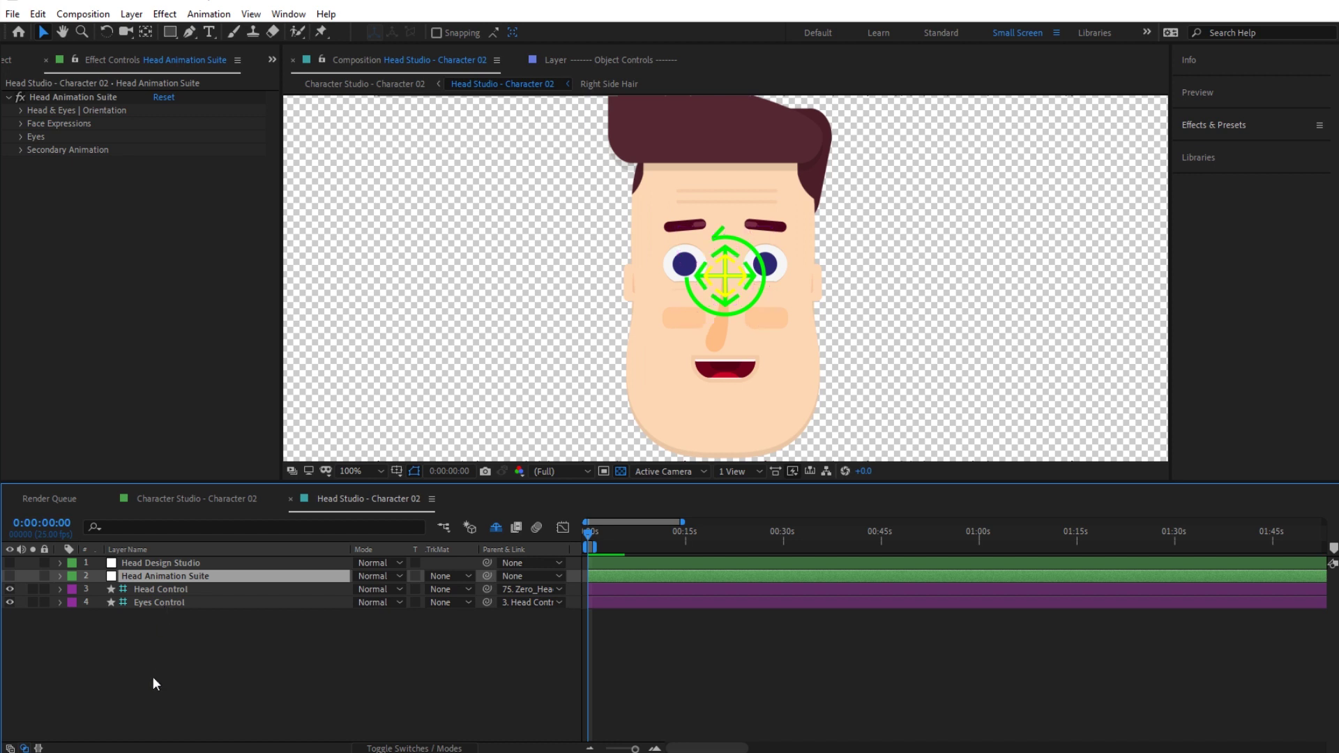
click(234, 505)
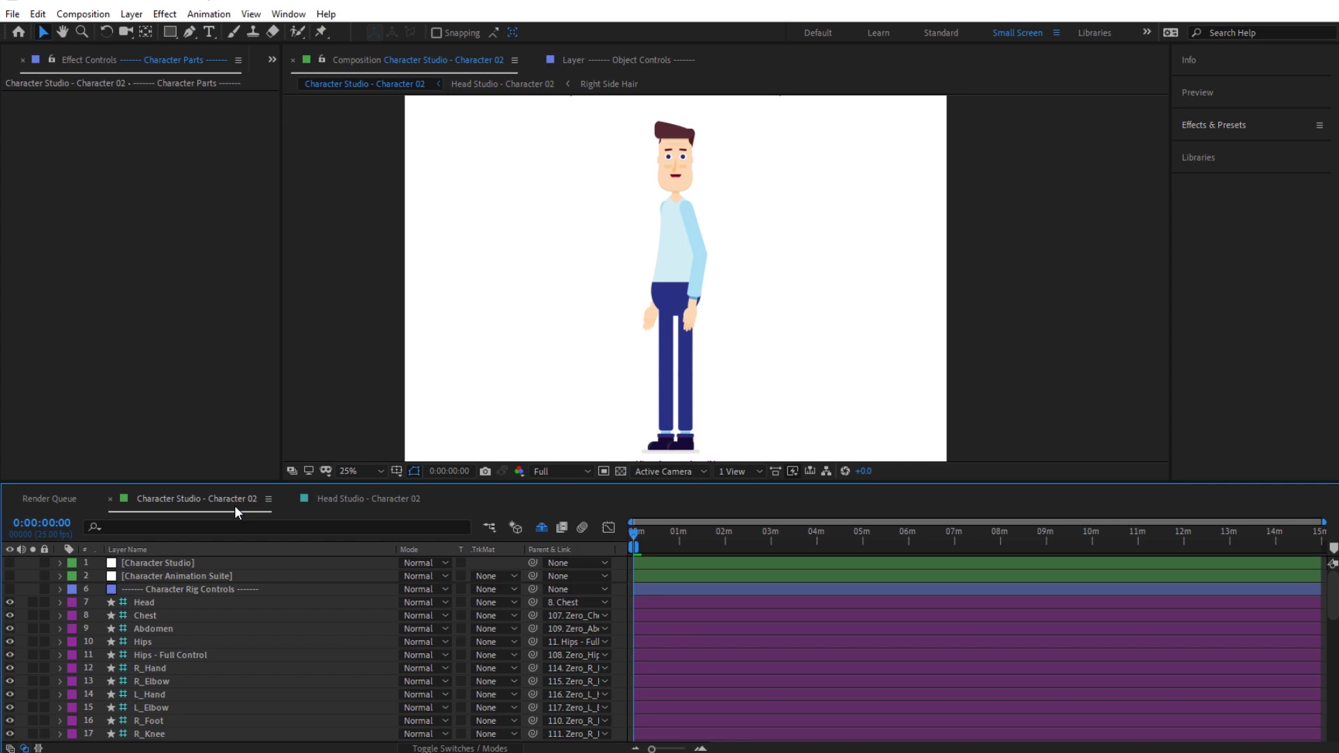